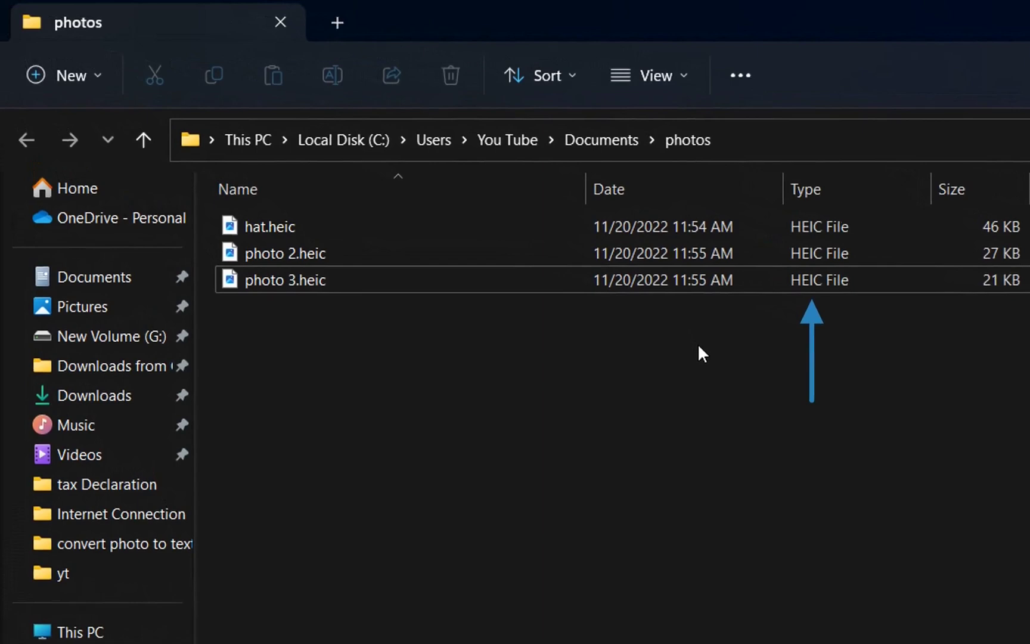
Step: Open hat.heic from the photos folder to view the picture
left_click(321, 258)
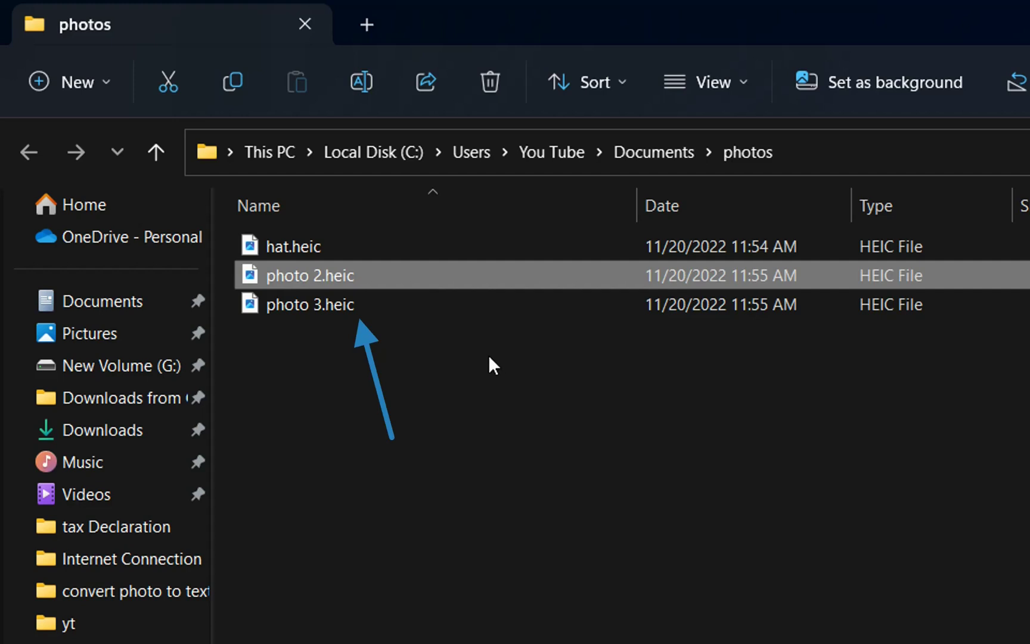
right_click(295, 248)
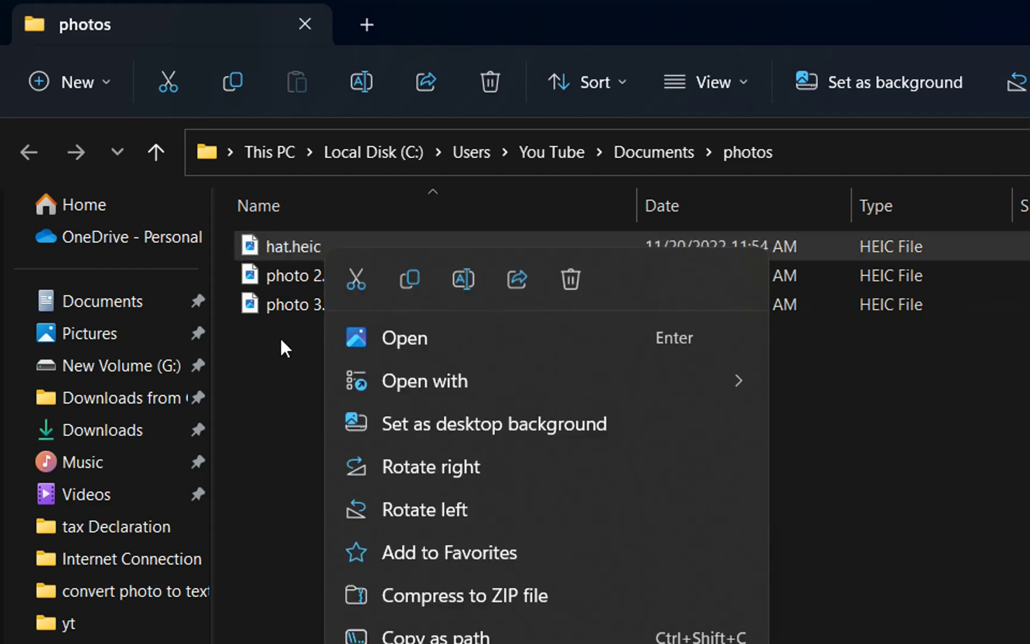
left_click(280, 338)
double_click(284, 256)
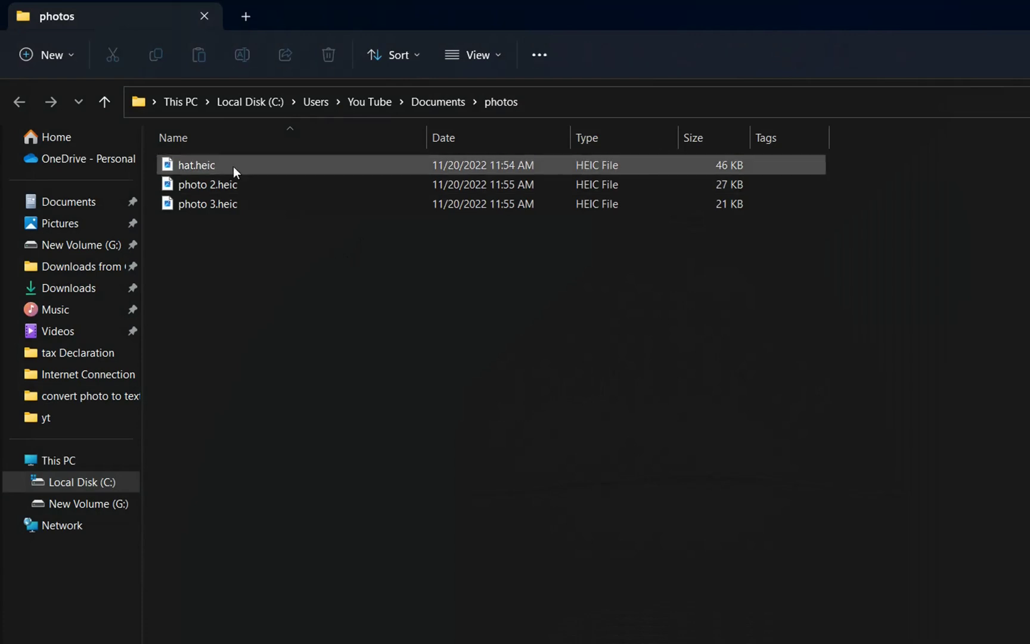
Step: Back in the folder, open hat.heic with the Photos app via Open with
left_click(234, 166)
right_click(234, 167)
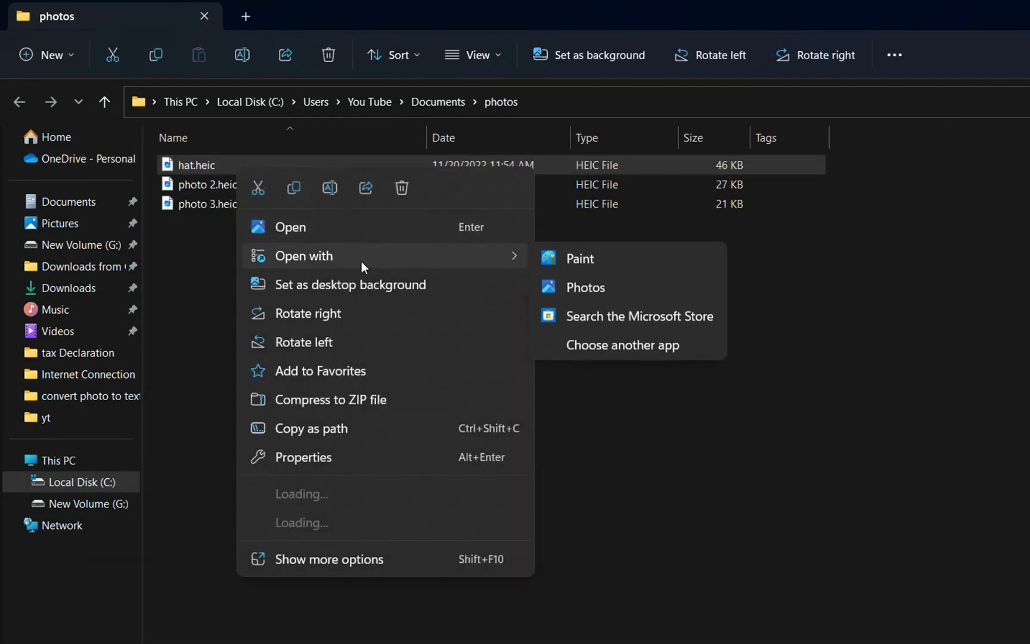
mouse_move(513, 256)
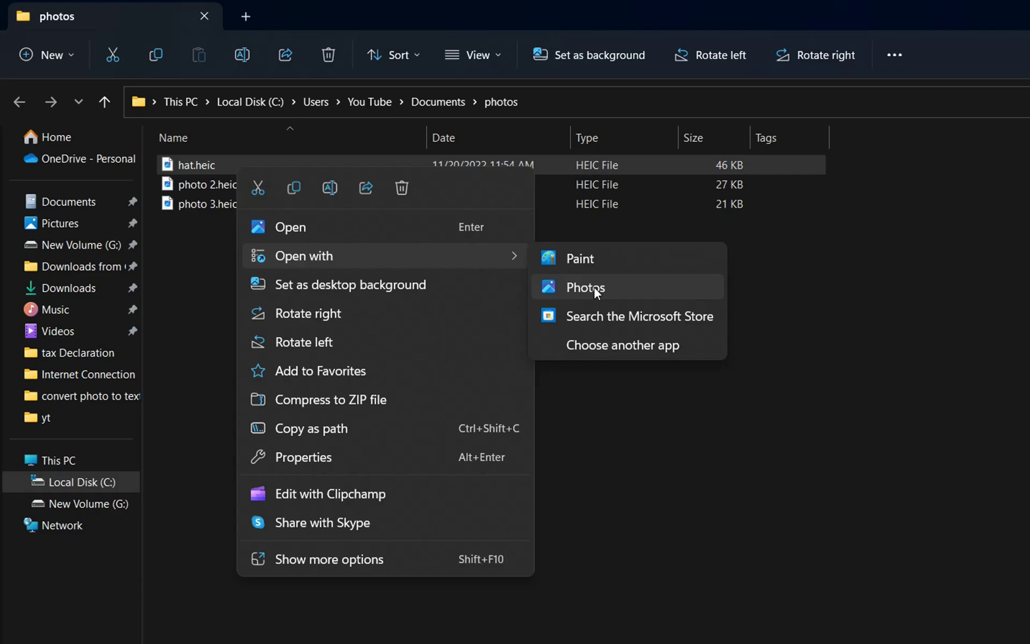
left_click(594, 287)
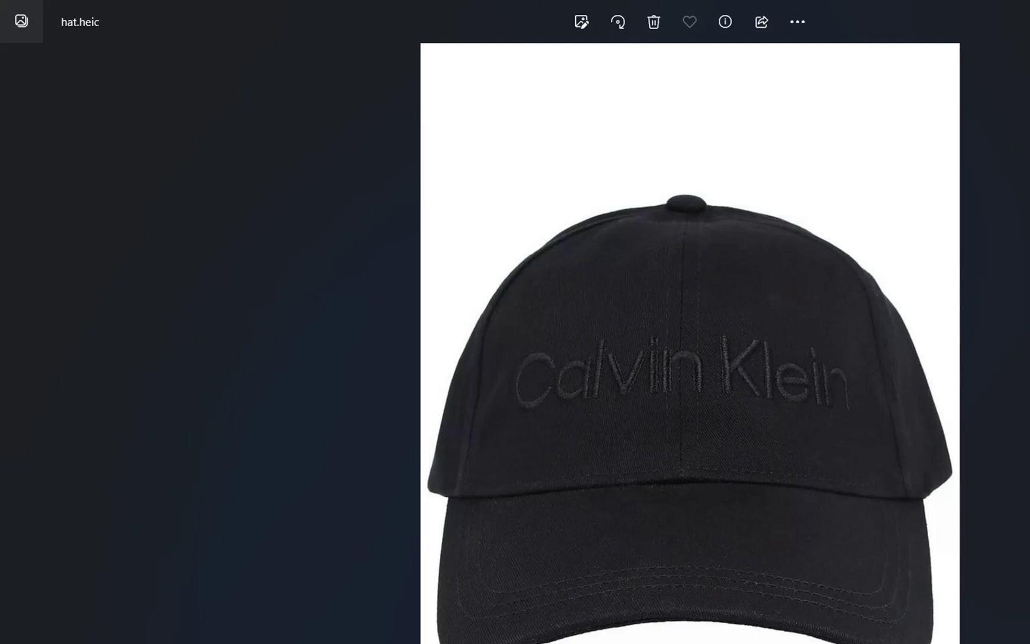
Step: Save a copy of the cap picture as hat.jpeg, type .jpeg, in Documents > photos
left_click(797, 21)
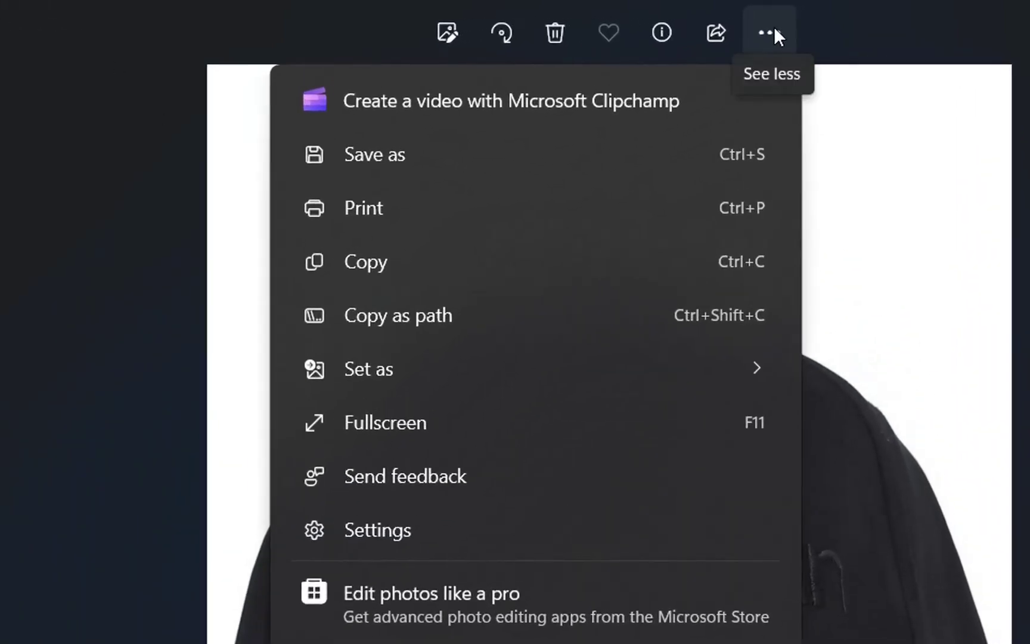
left_click(419, 171)
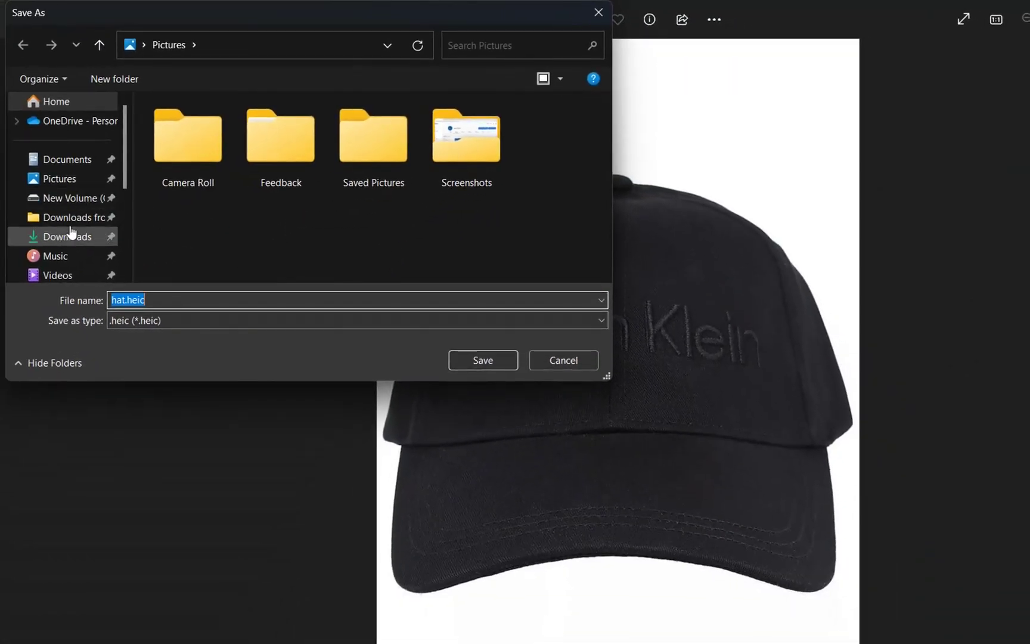
left_click(166, 325)
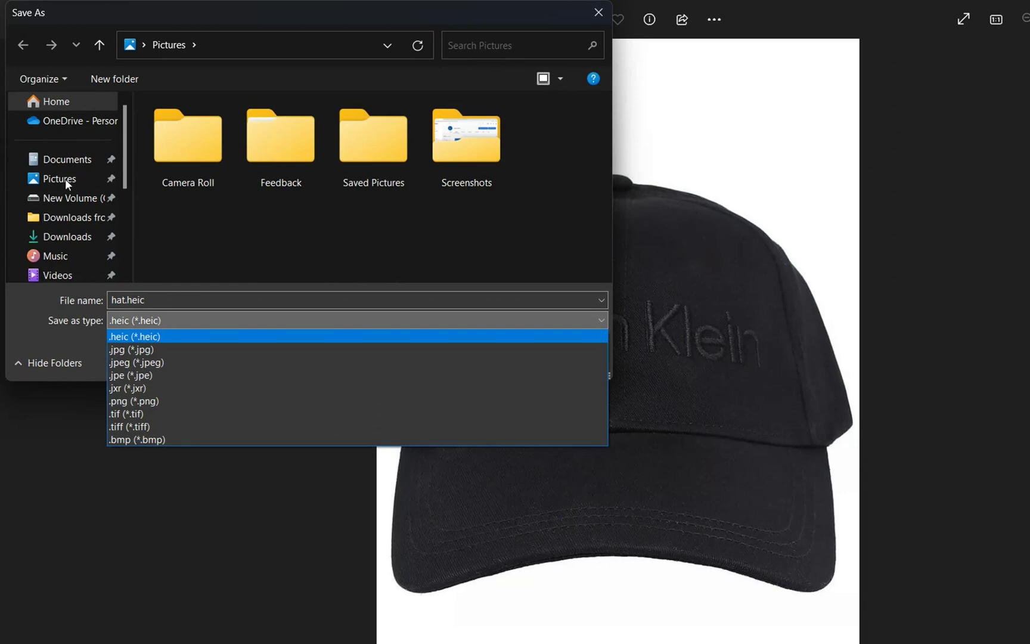
left_click(67, 160)
left_click(67, 161)
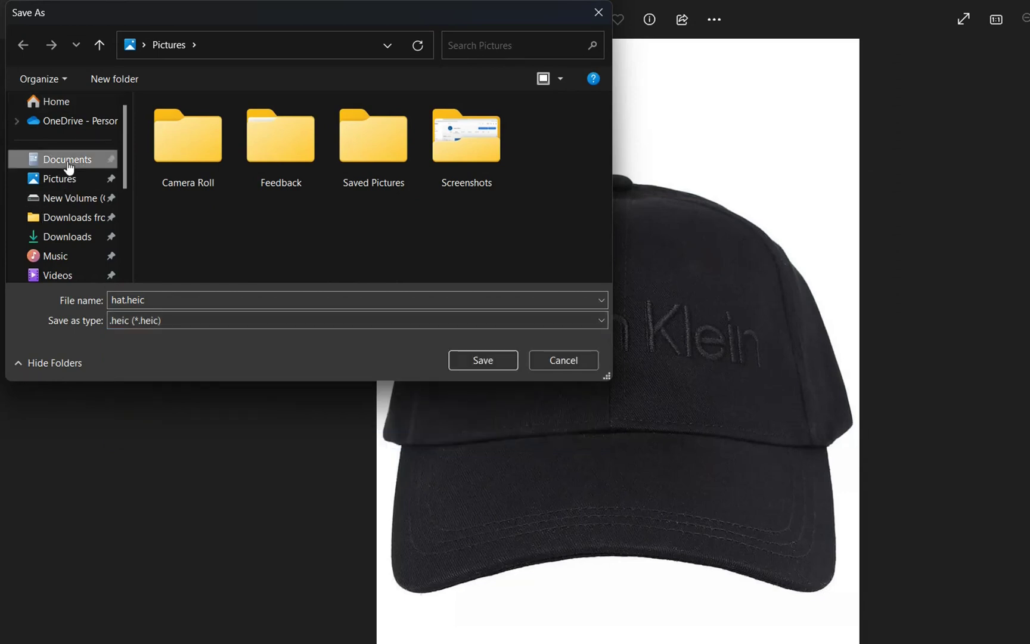
left_click(169, 320)
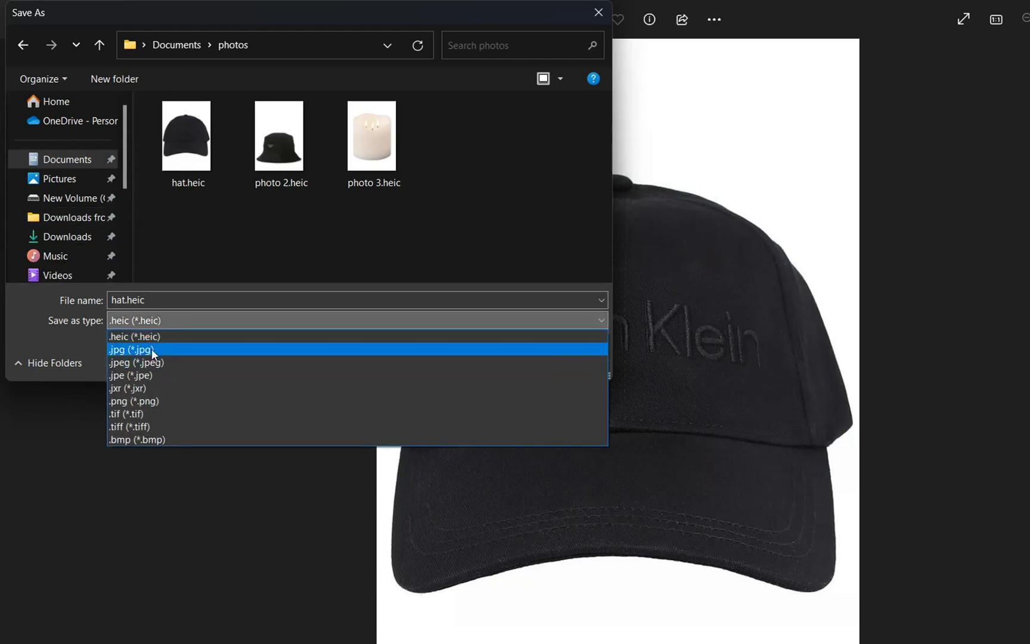
left_click(152, 349)
left_click(185, 320)
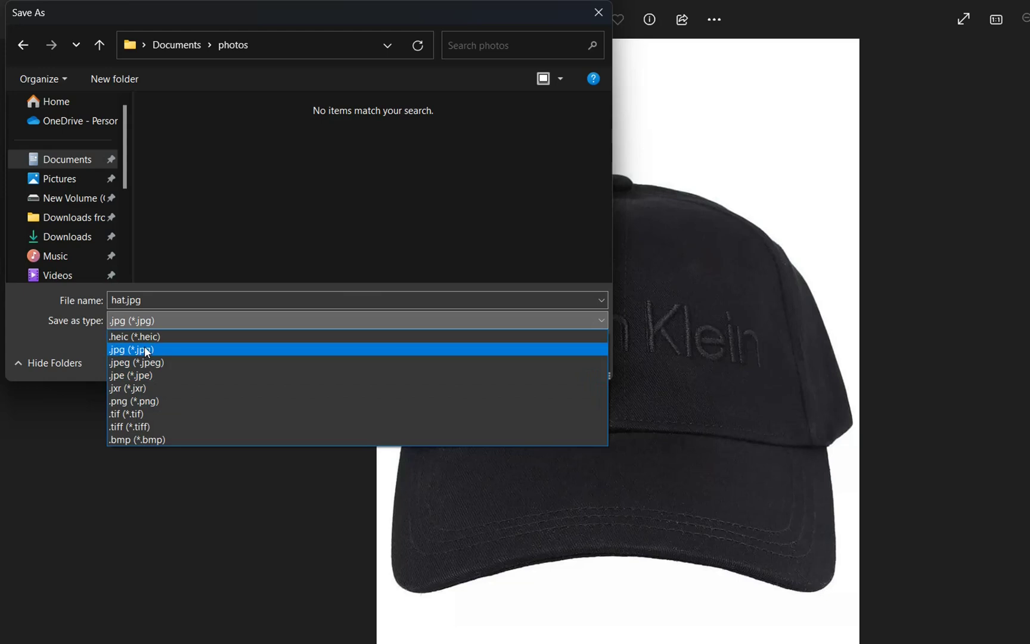
left_click(146, 362)
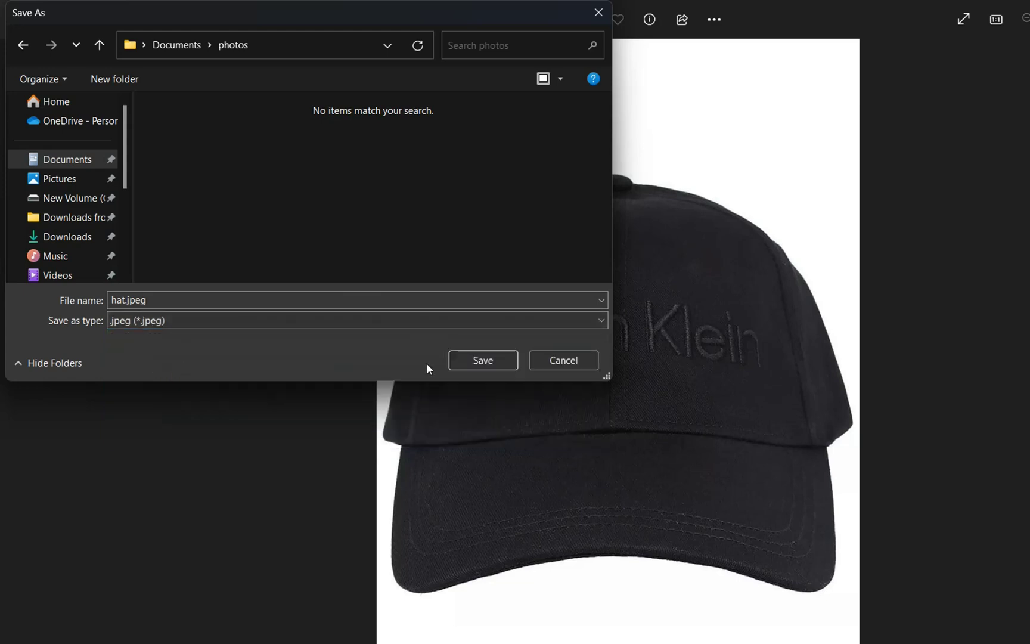
left_click(482, 360)
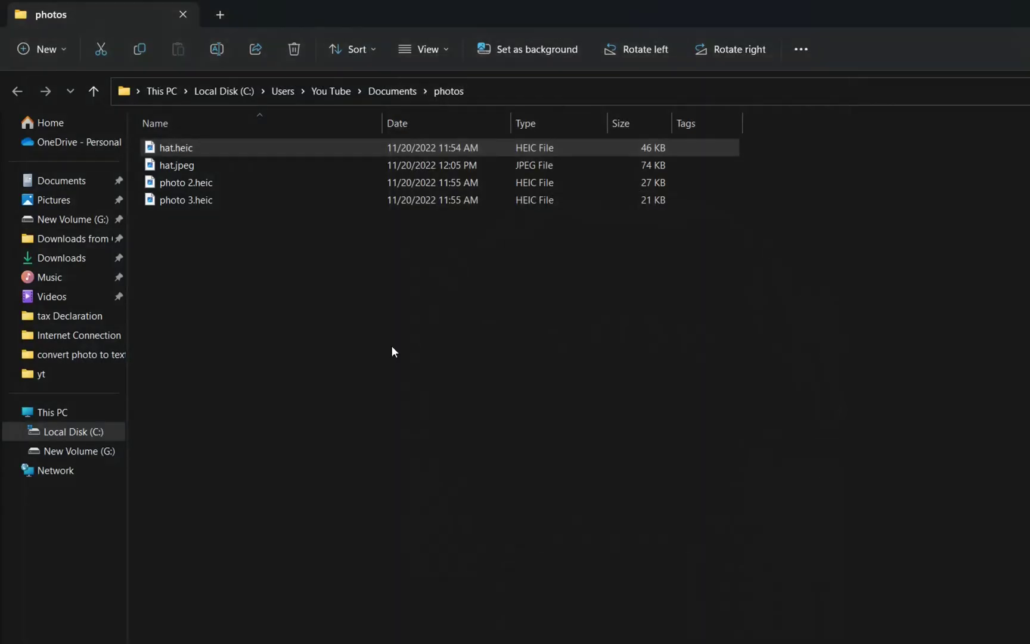
Step: Open the new hat.jpeg from the photos folder to check it, then close the viewer
left_click(291, 283)
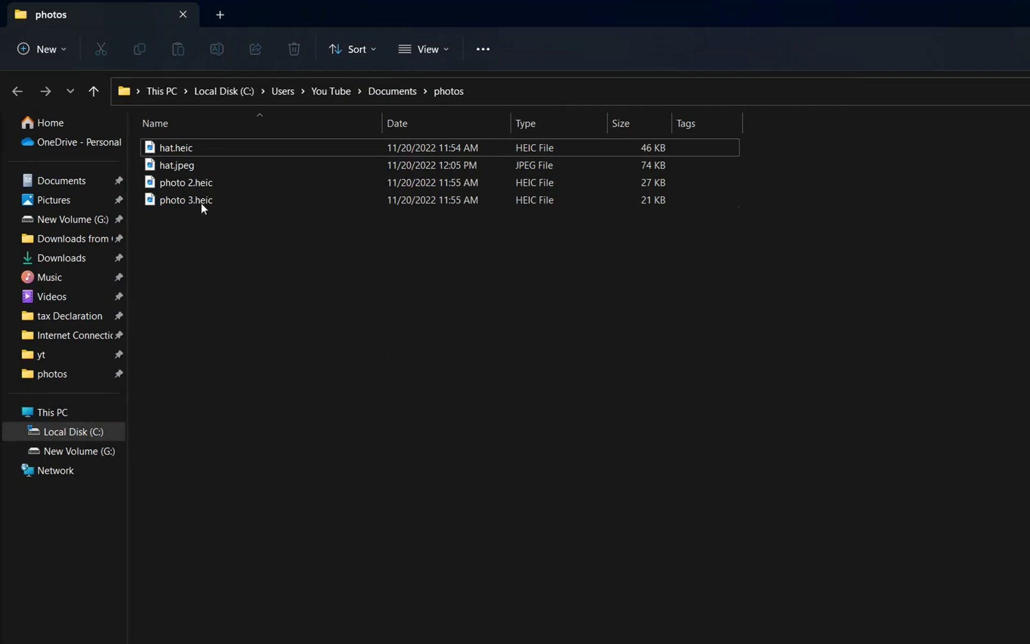
left_click(194, 169)
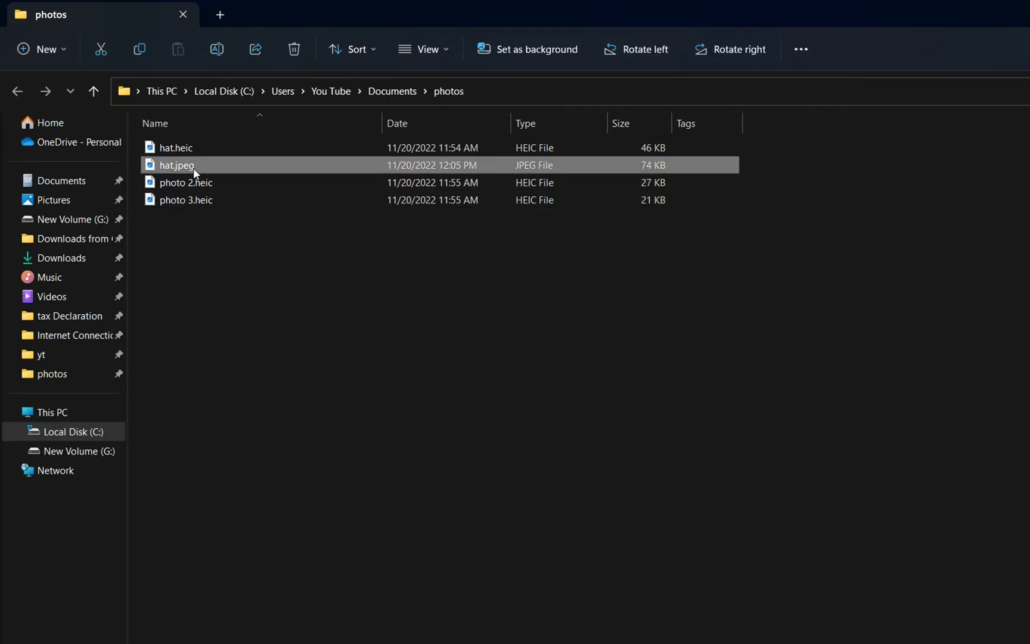
mouse_move(193, 168)
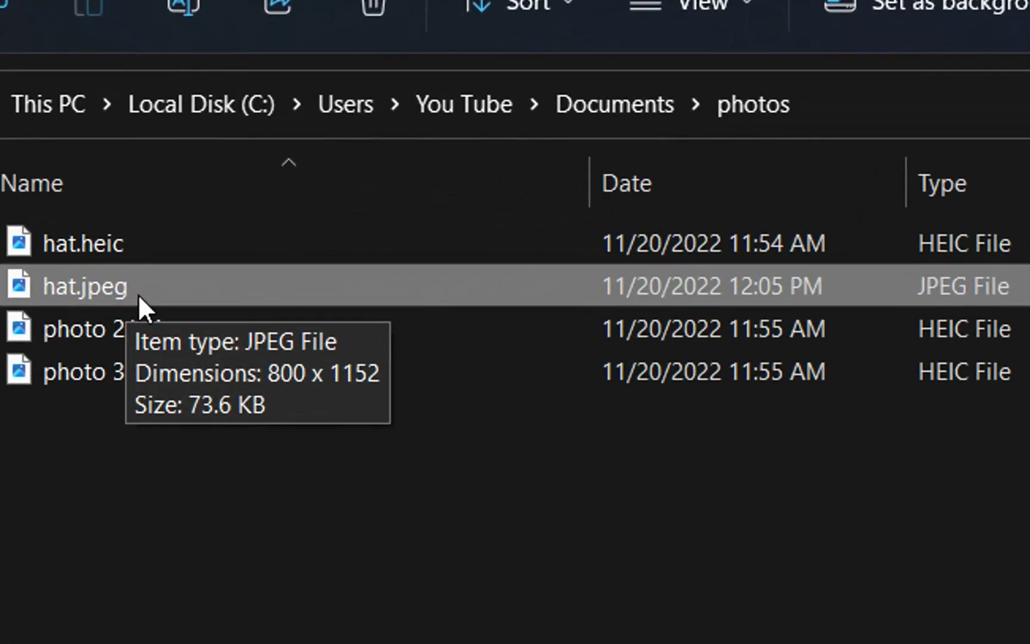
double_click(138, 294)
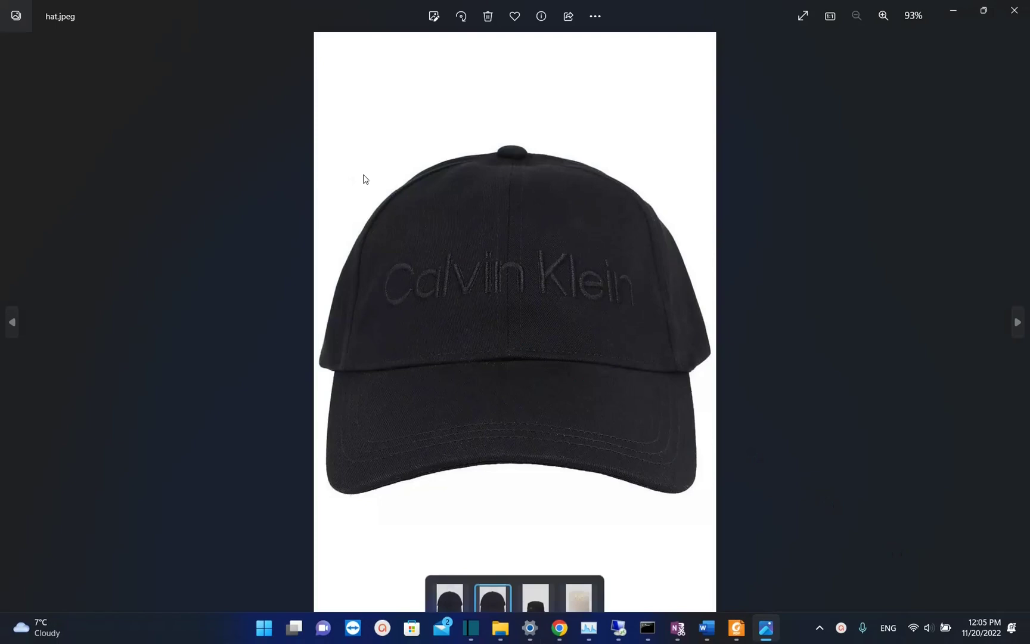
left_click(1015, 10)
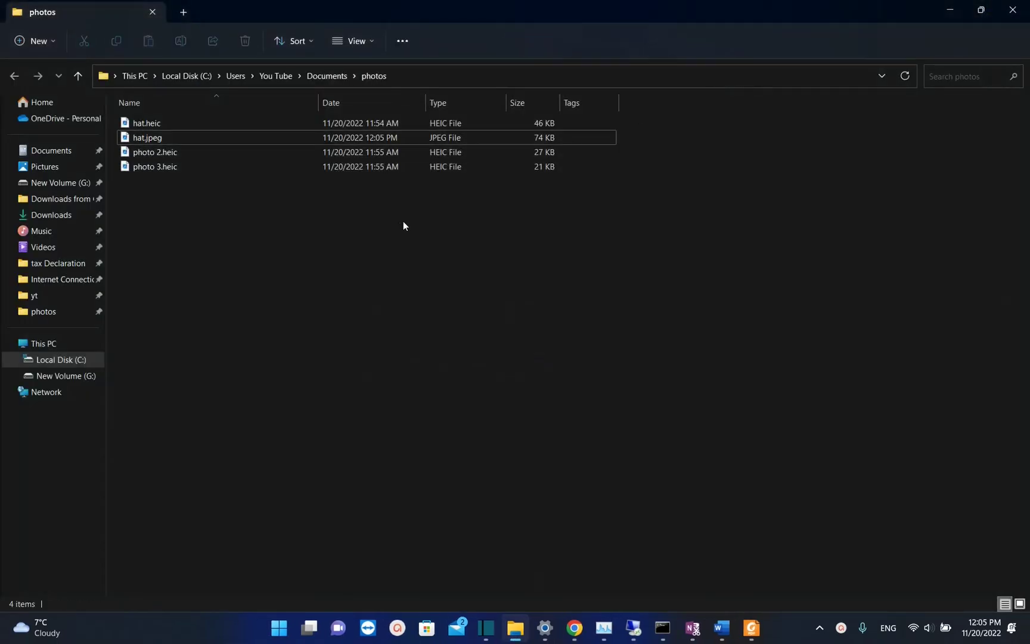
Step: Rename photo 2.heic to photo 2.jpg and confirm the extension-change warning
left_click(179, 156)
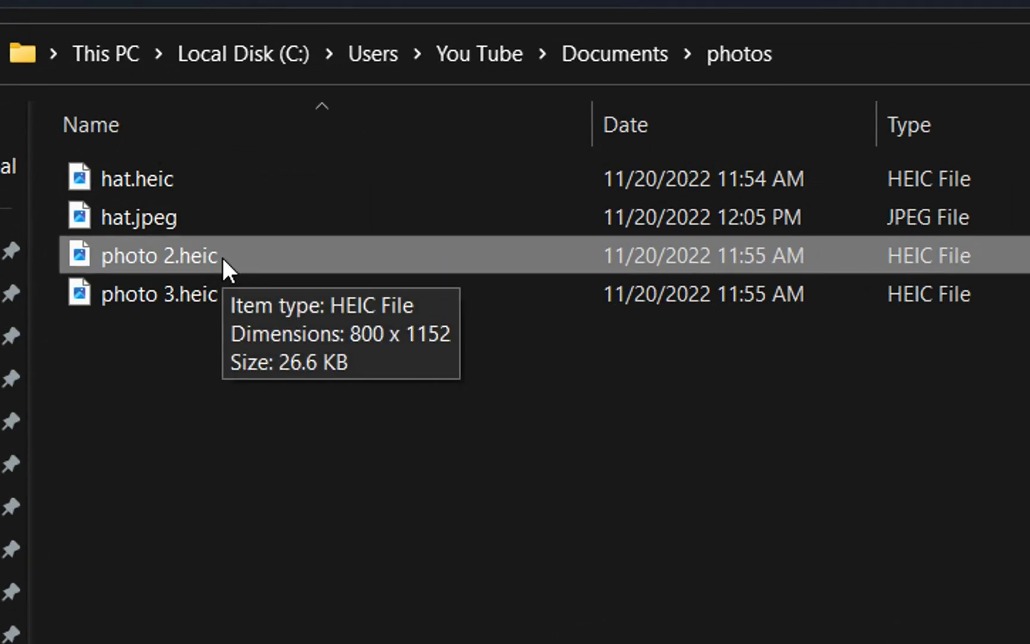
right_click(222, 257)
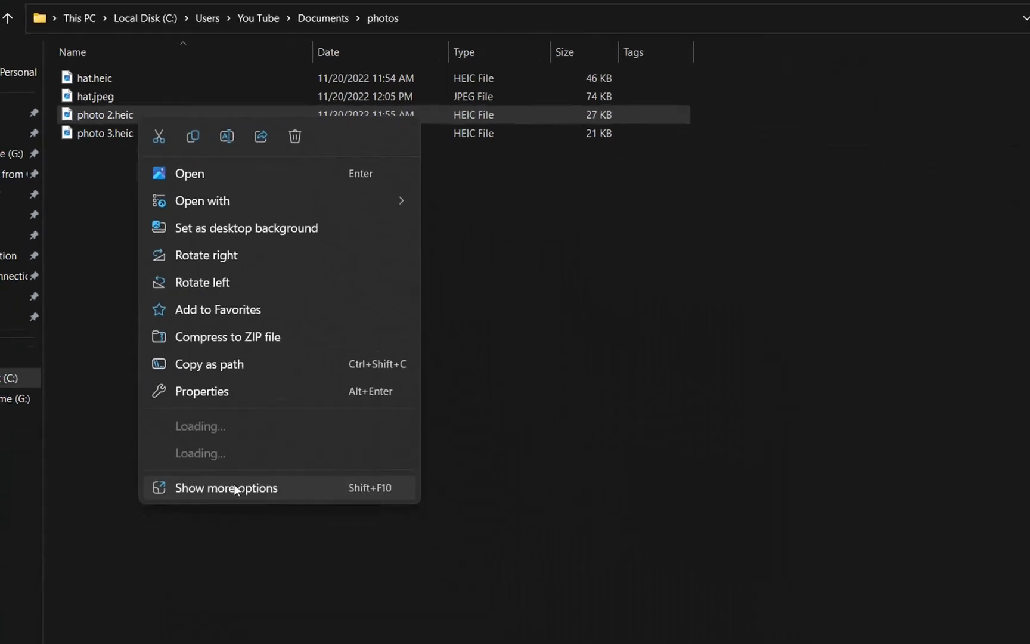
left_click(428, 643)
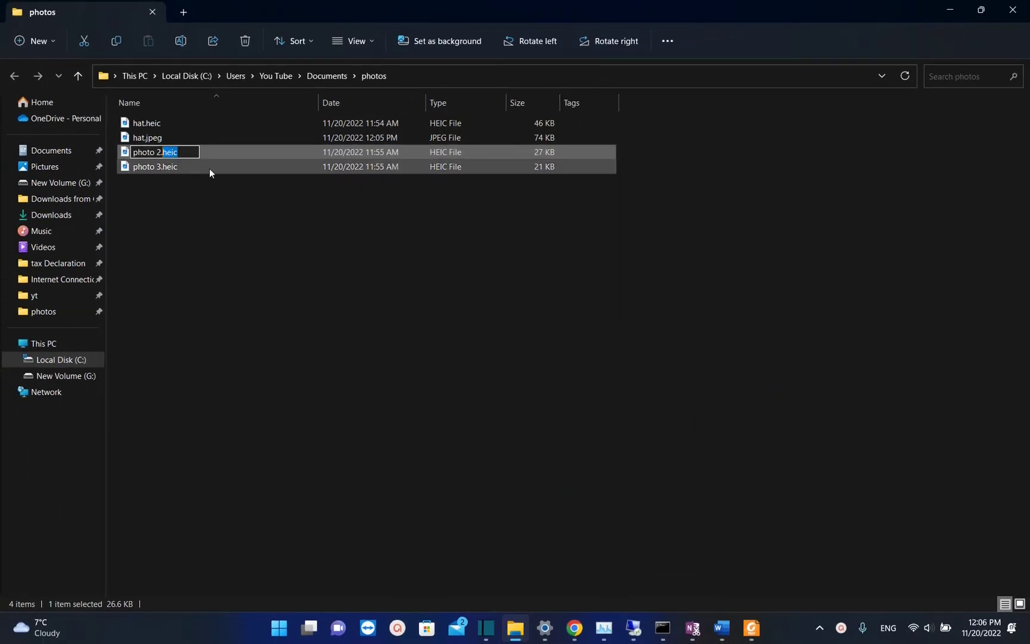
type("jpg")
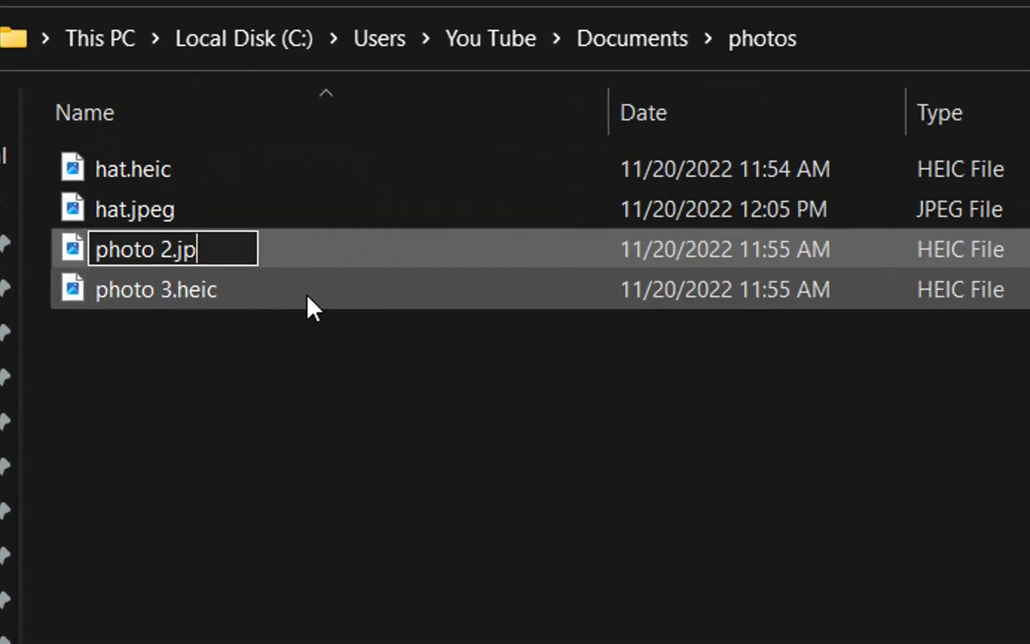
key("Return")
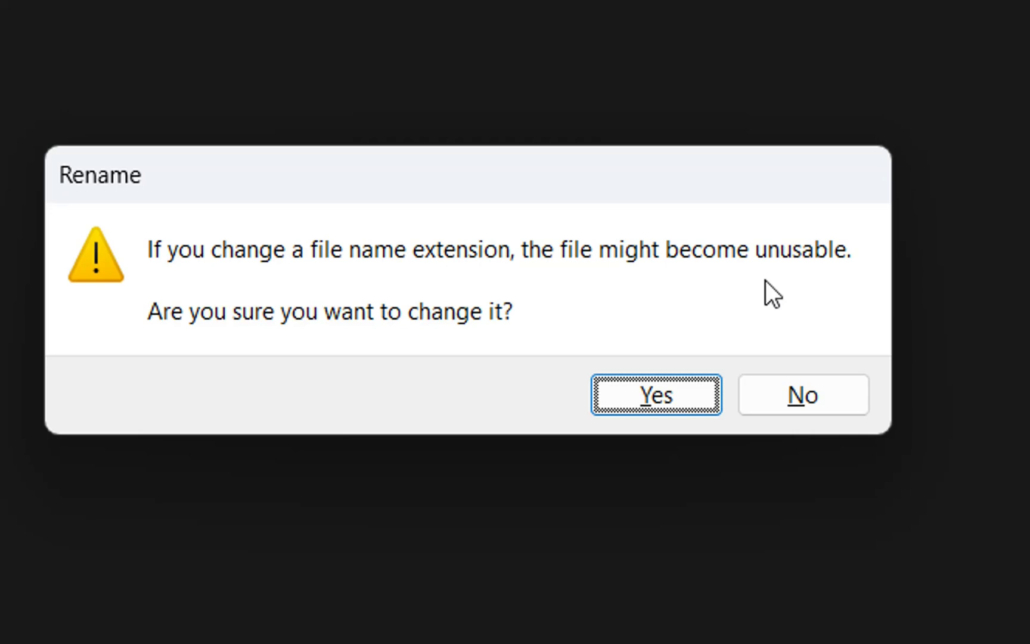
left_click(659, 408)
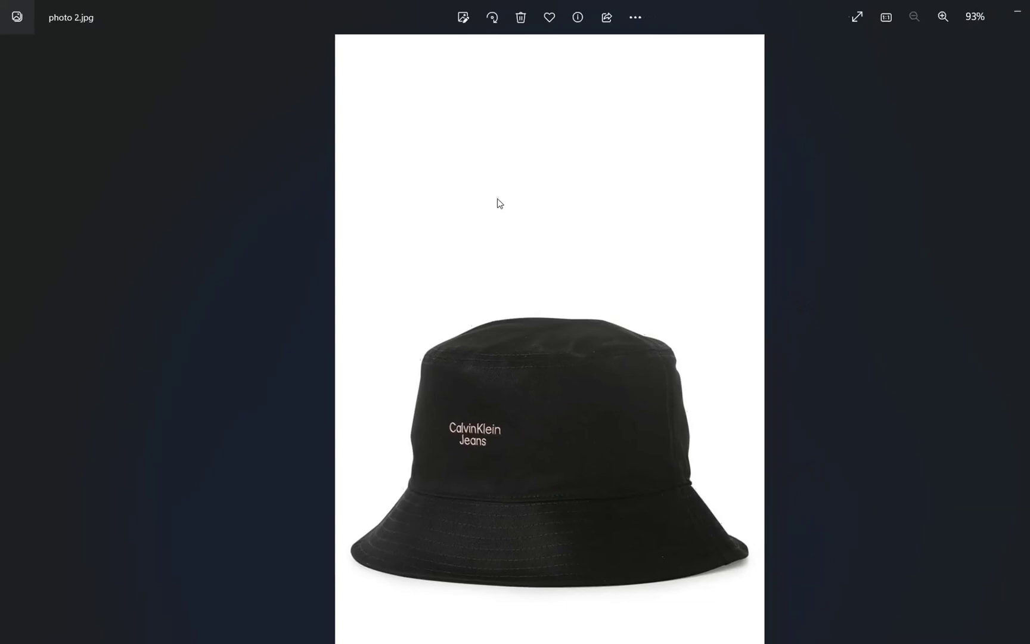
Step: Close the photo 2.jpg viewer and clear the selection in the photos folder
left_click(1013, 10)
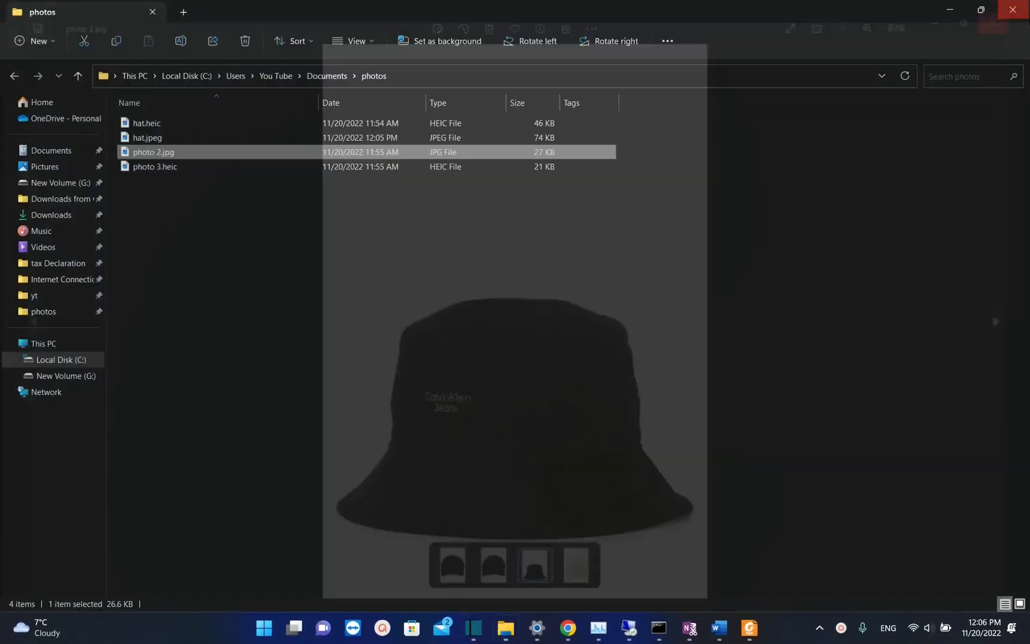
left_click(246, 284)
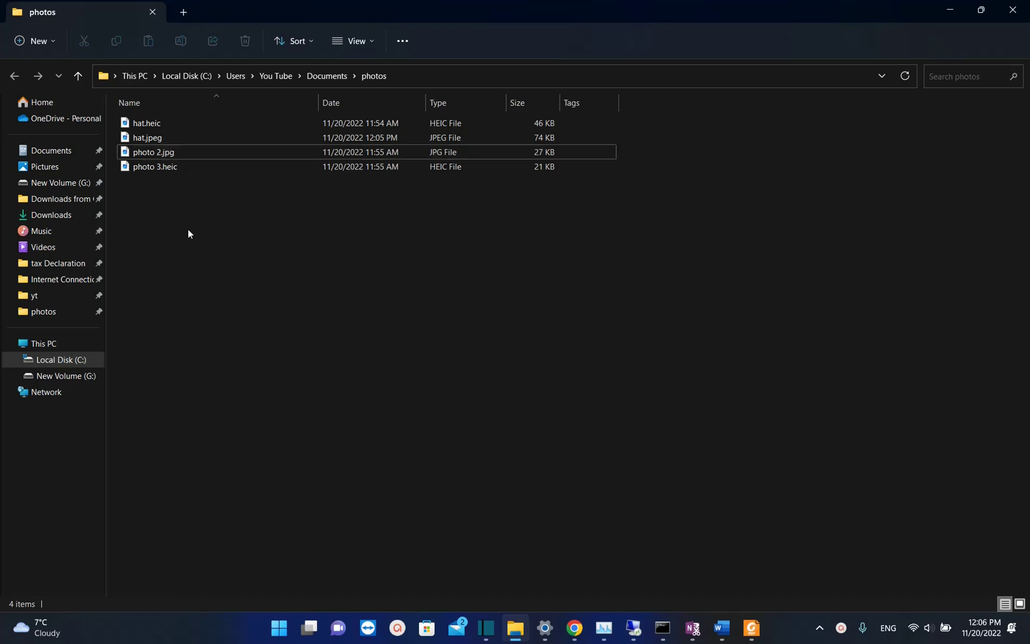
left_click(182, 150)
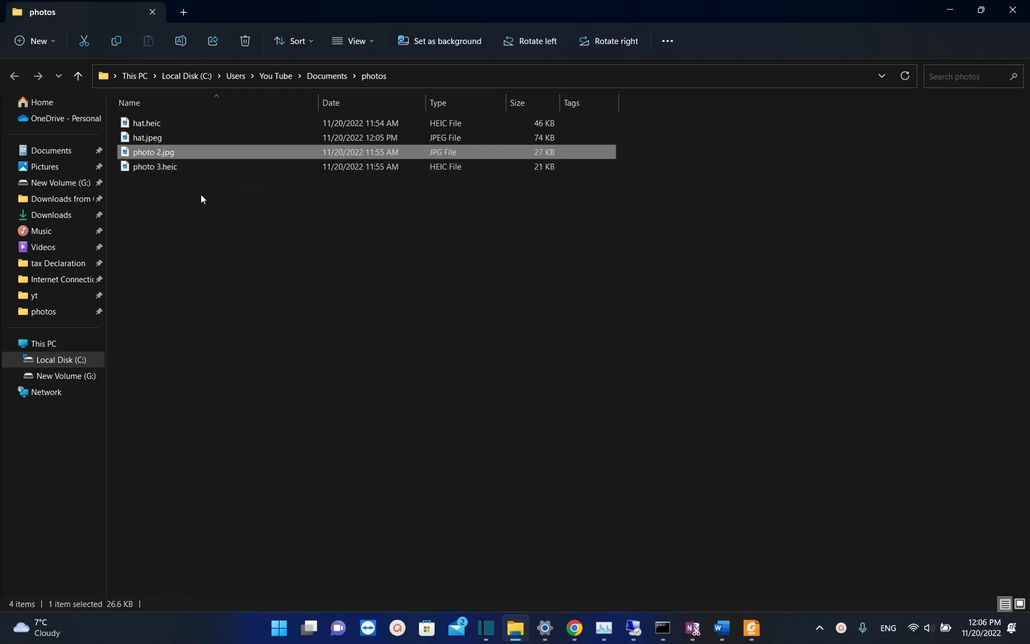
left_click(223, 255)
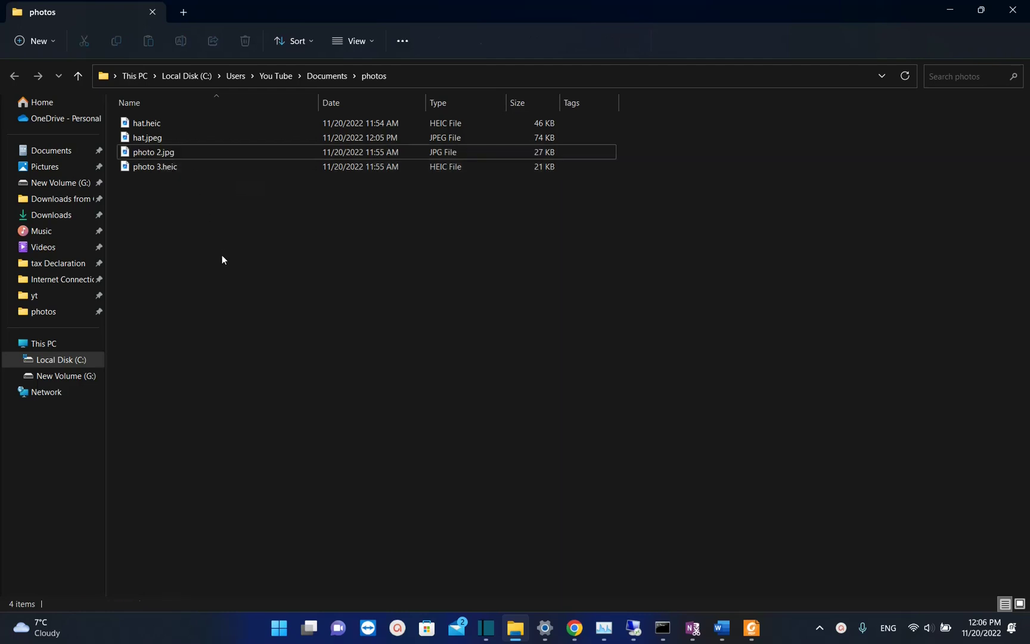
Step: Turn off File name extensions under View > Show, then turn them back on
left_click(353, 42)
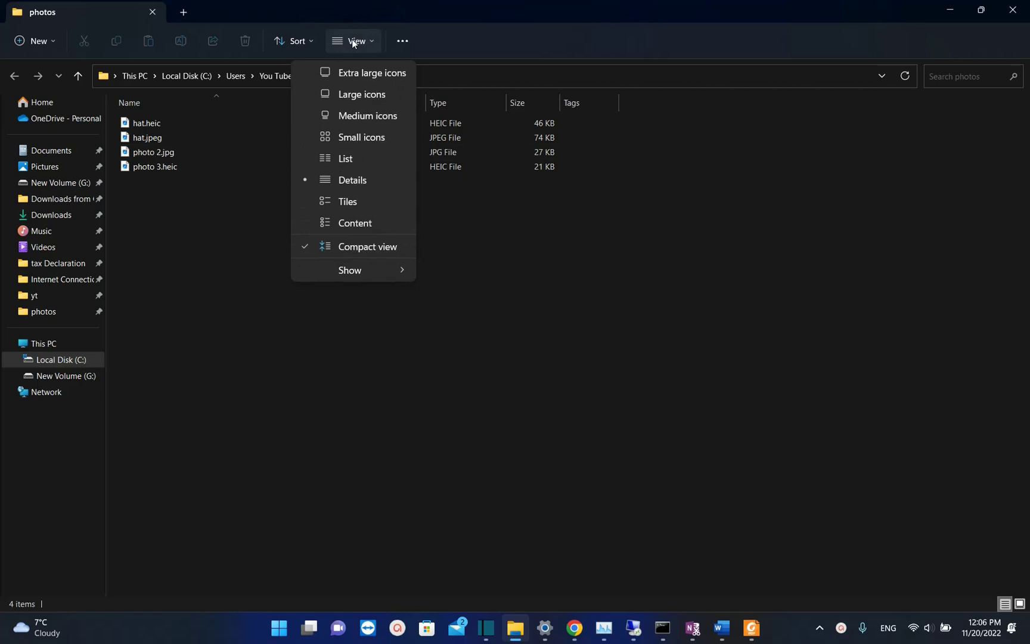
mouse_move(354, 274)
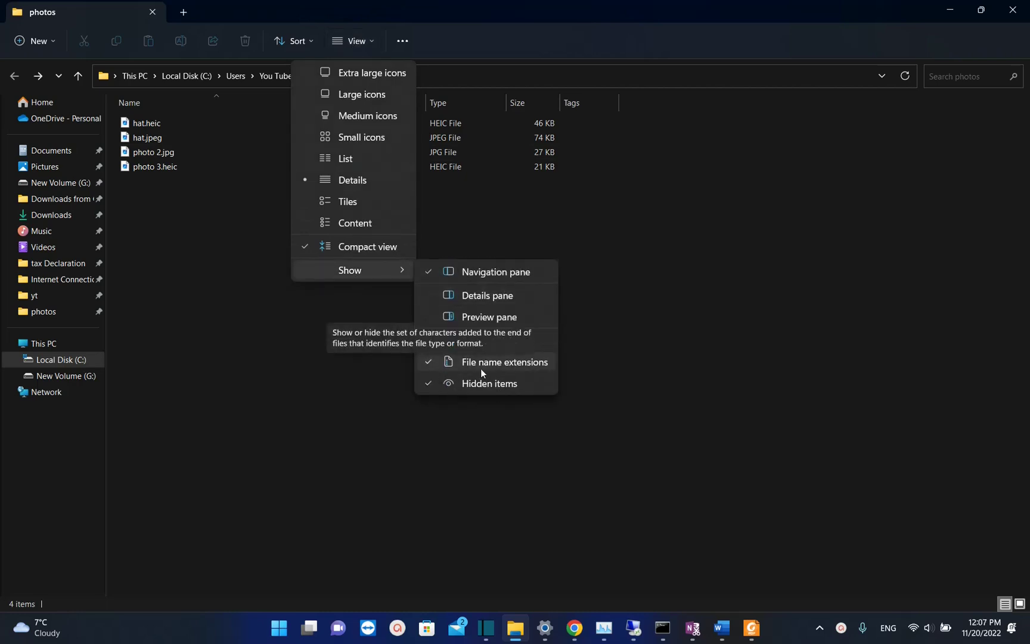
left_click(500, 369)
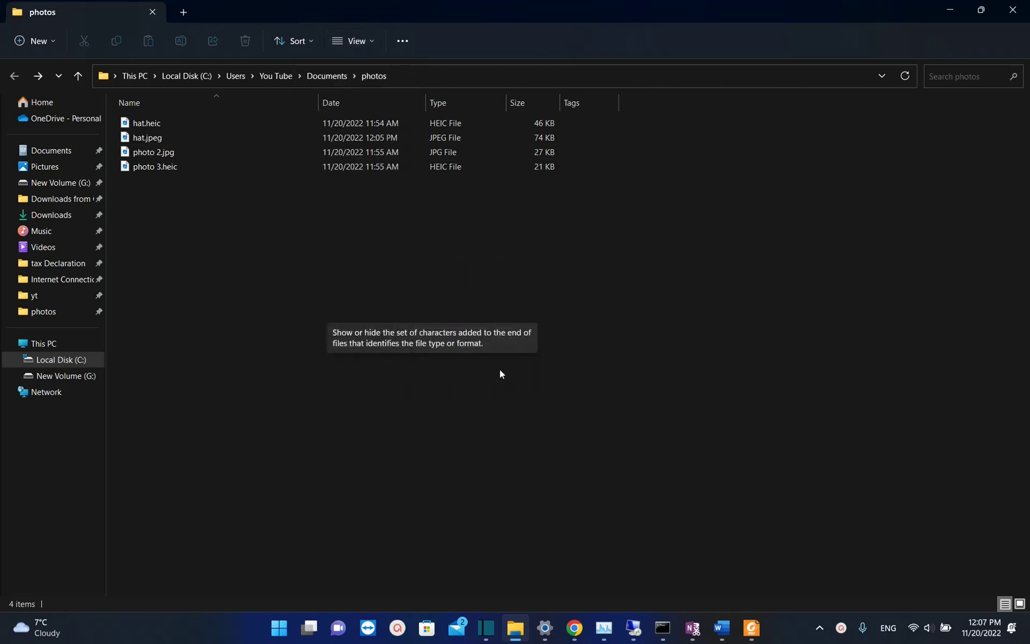
left_click(370, 44)
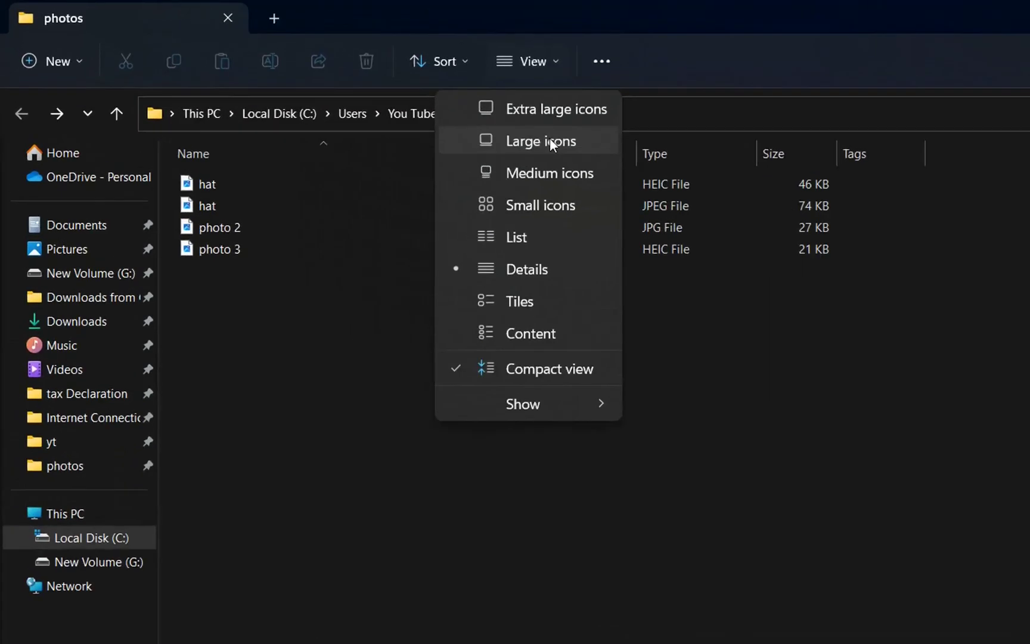
mouse_move(370, 275)
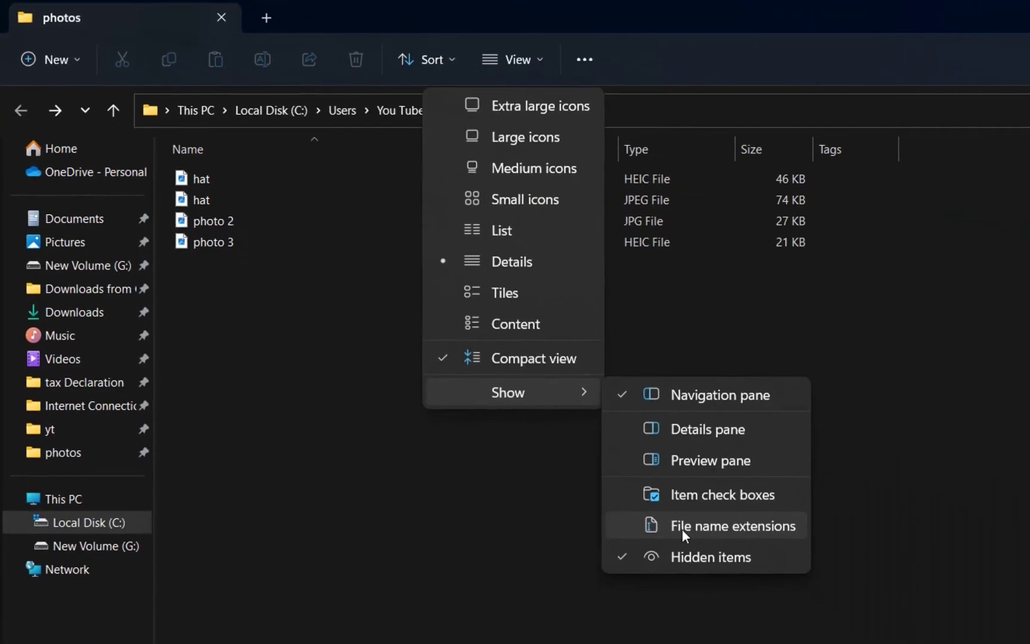
left_click(732, 627)
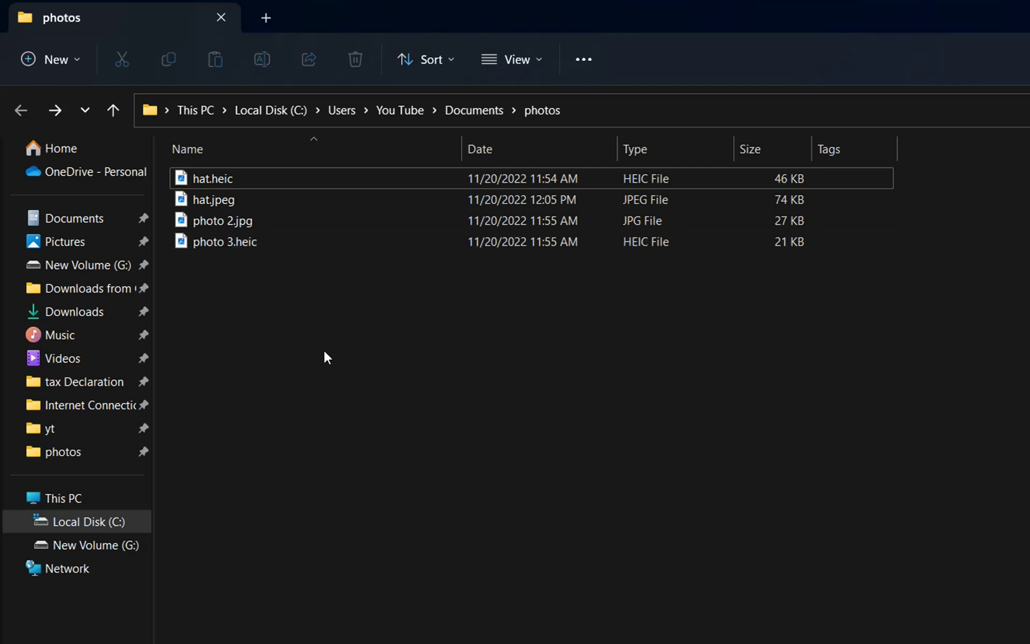
key("alt+Tab")
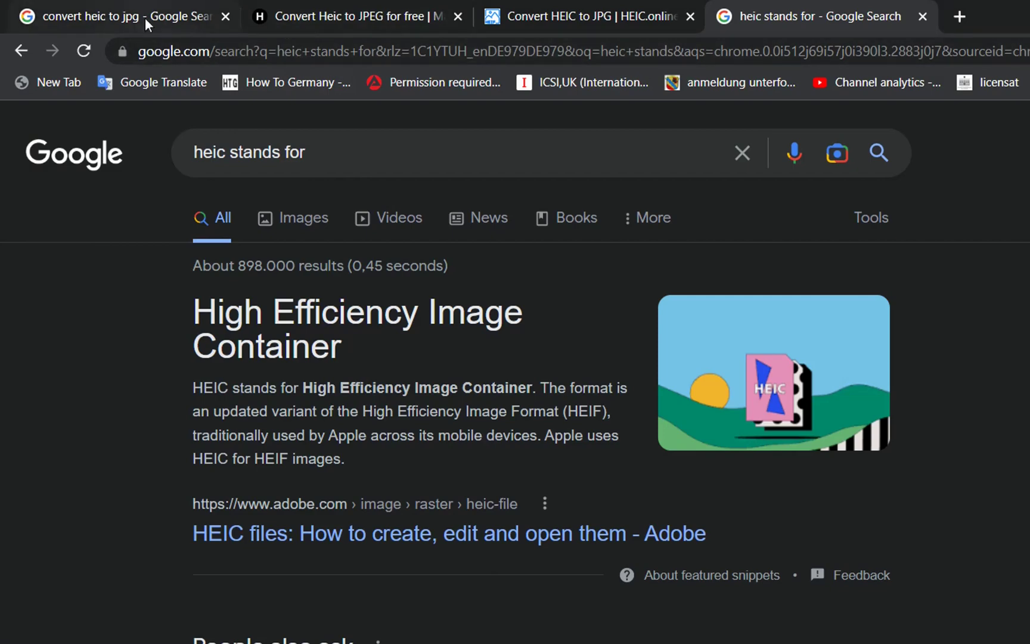
left_click(383, 16)
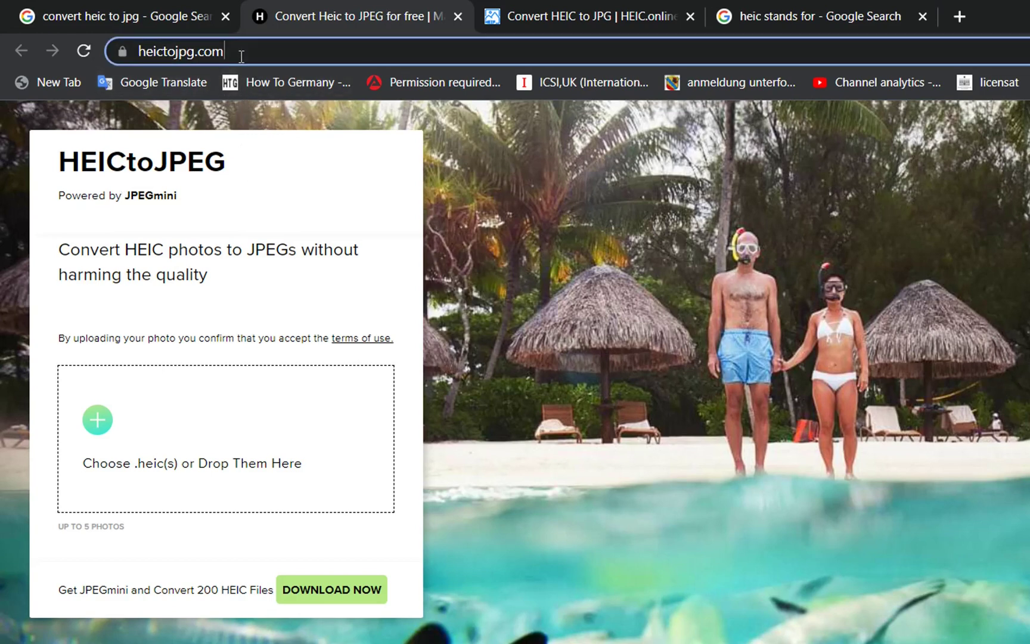
left_click(194, 51)
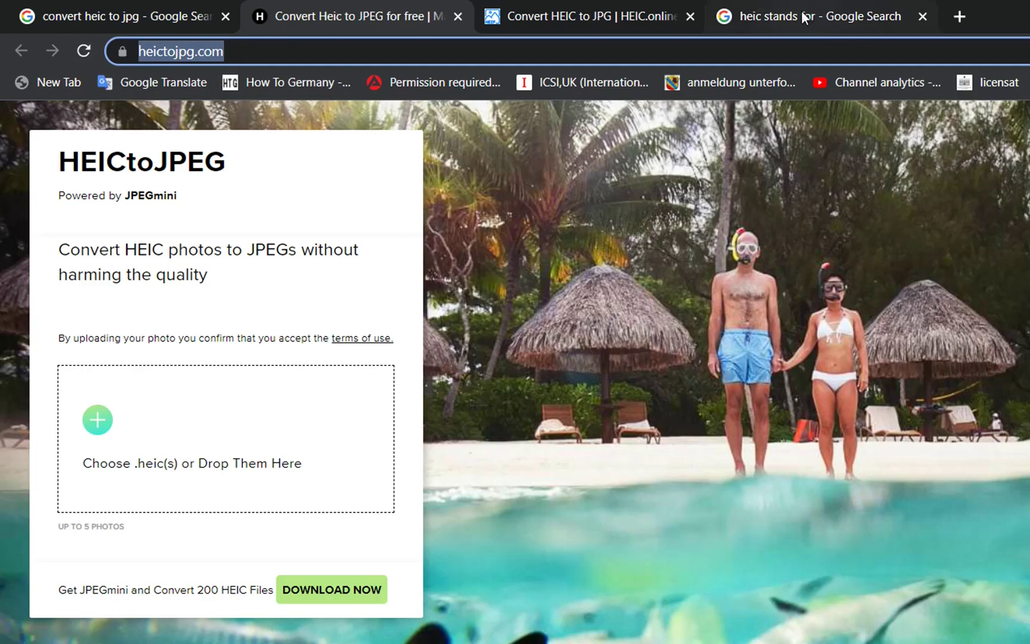
left_click(598, 19)
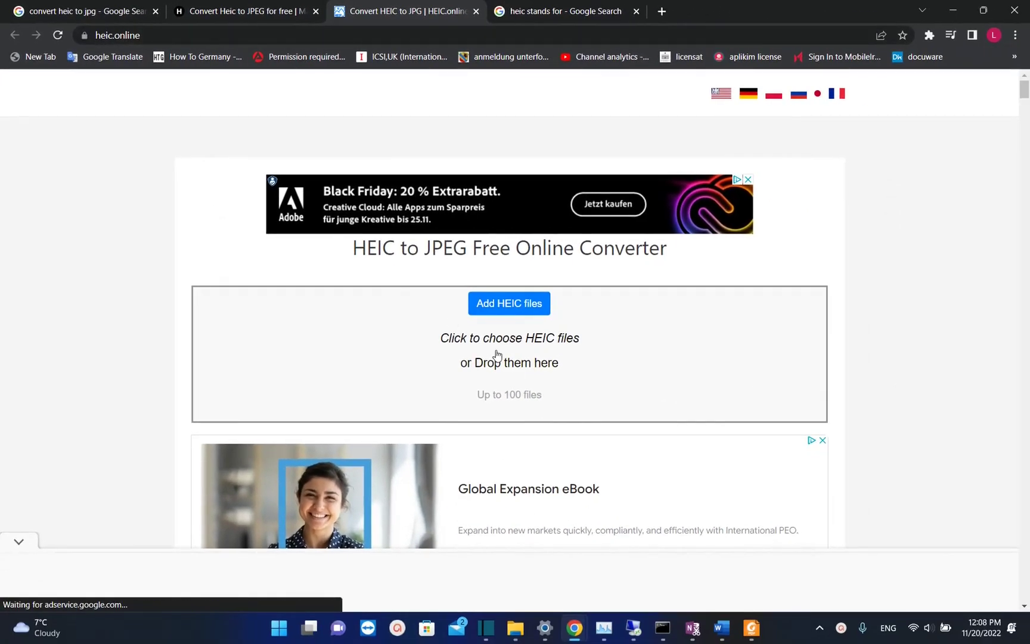
scroll(583, 417, "down", 2)
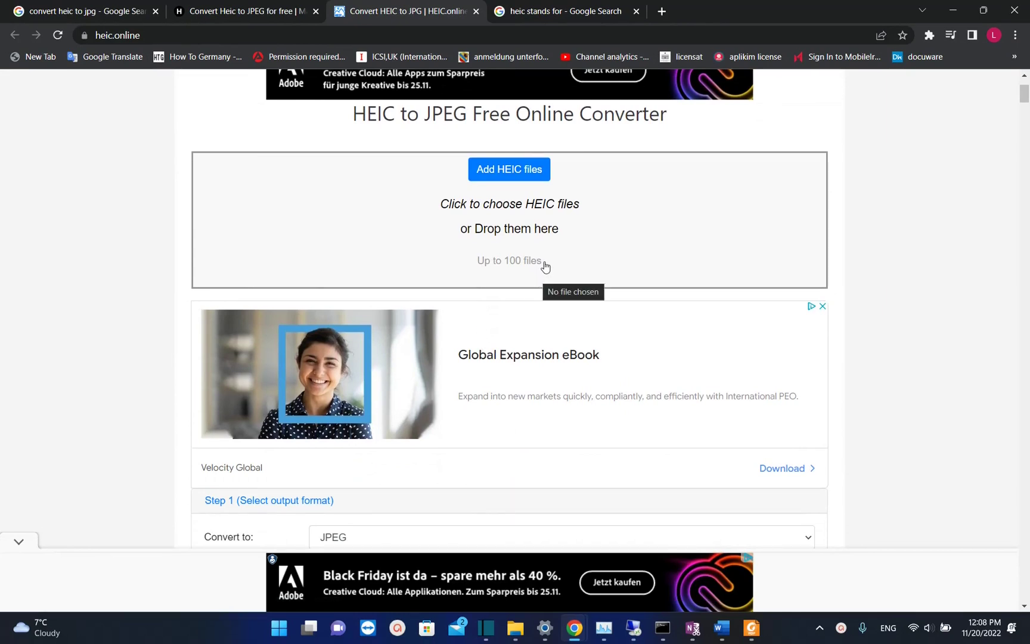
left_click(243, 22)
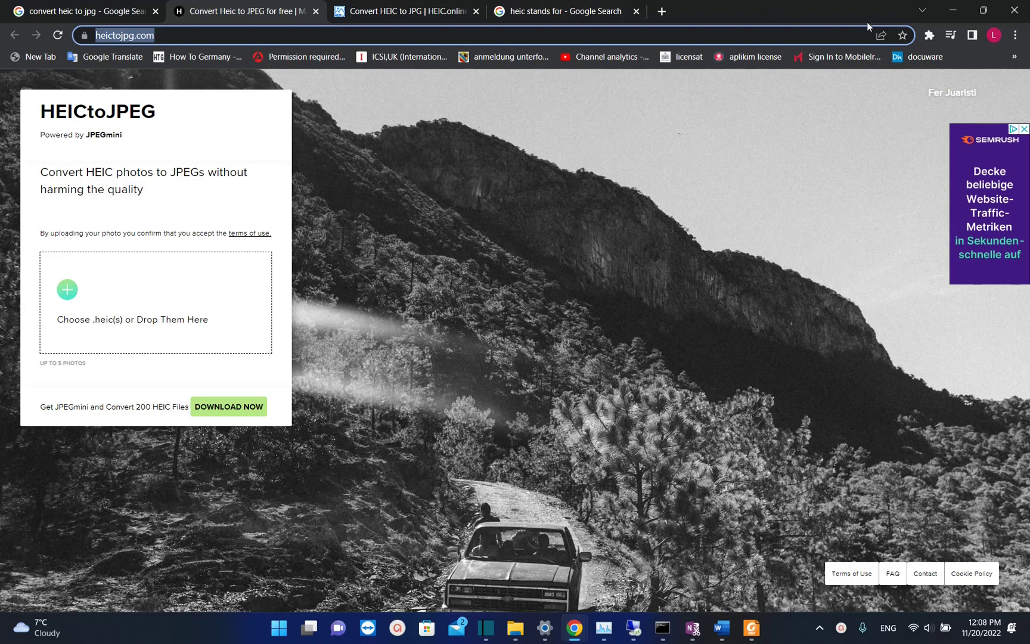
left_click(954, 6)
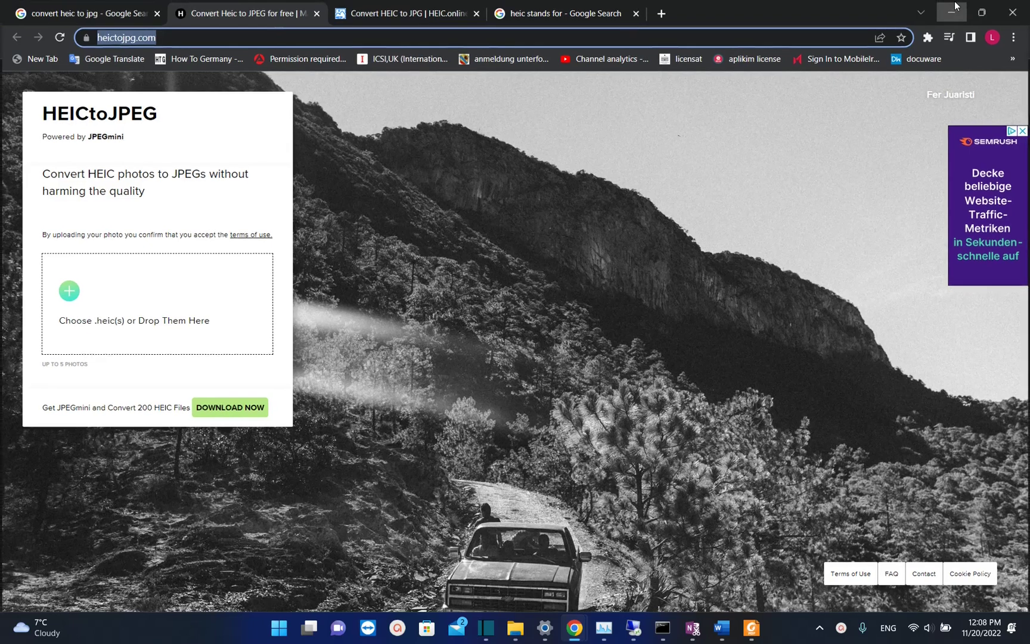